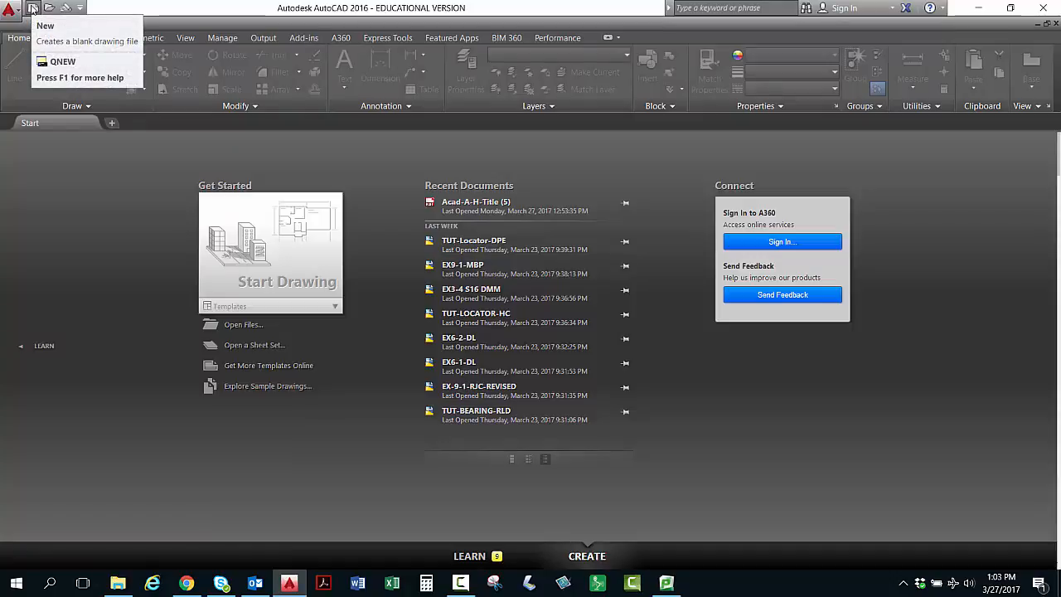
- Create a new drawing from scratch with imperial default settings and close the Layer Properties Manager
{"action": "left_click", "coordinate": [32, 8]}
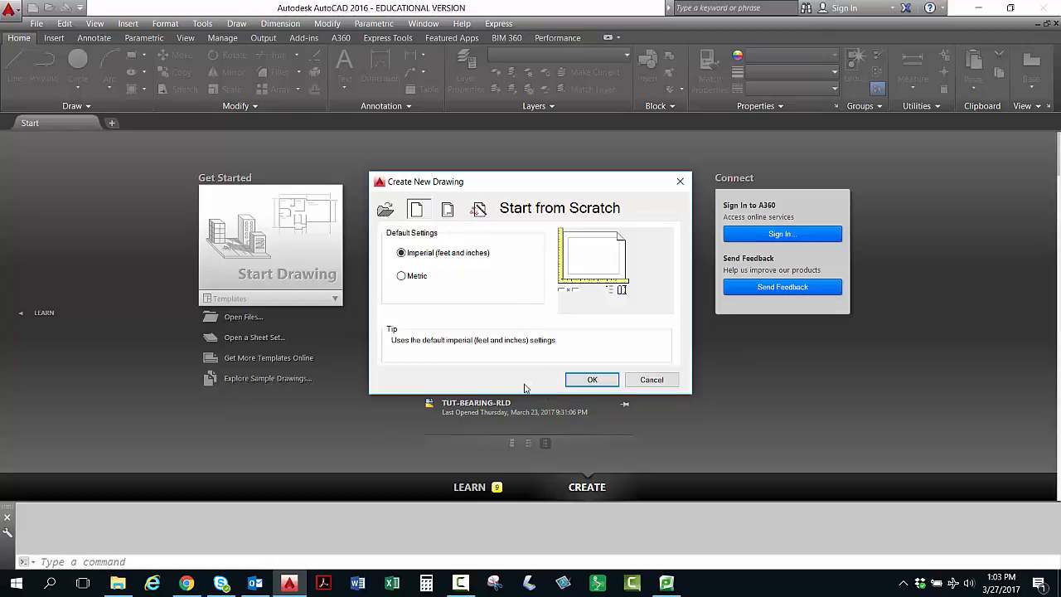
{"action": "left_click", "coordinate": [592, 380]}
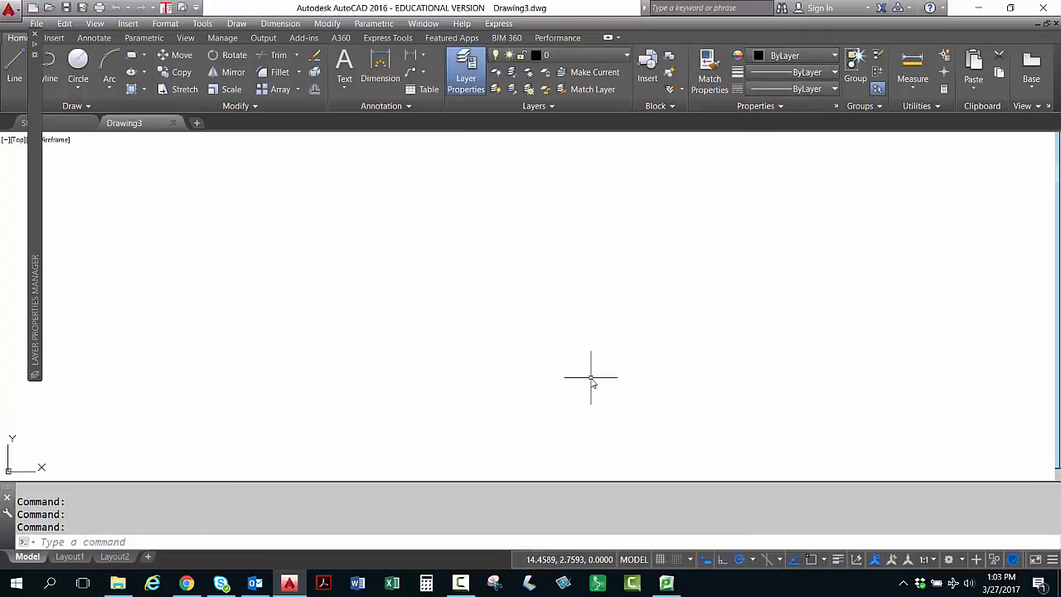
{"action": "left_click", "coordinate": [34, 38]}
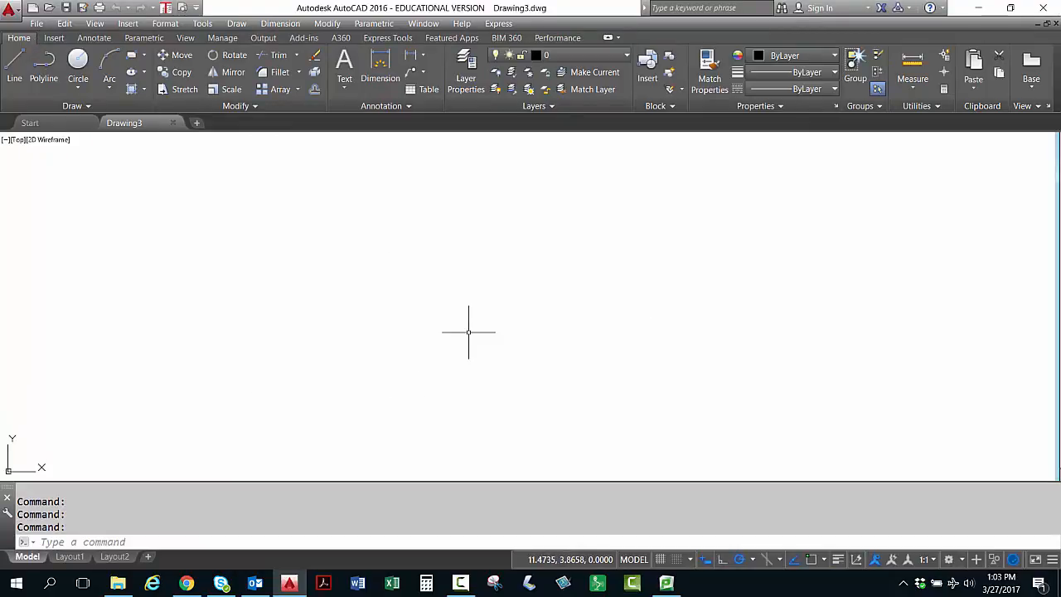
{"action": "scroll", "coordinate": [425, 335], "scroll_direction": "down", "scroll_amount": 1}
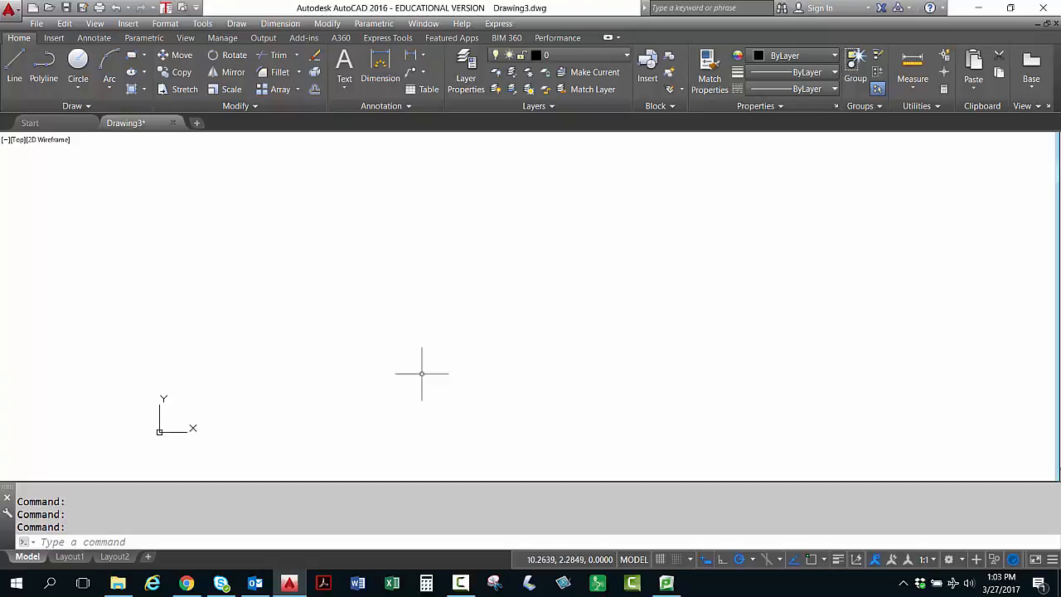
- Open the program options at the plot and publish settings
{"action": "right_click", "coordinate": [430, 325]}
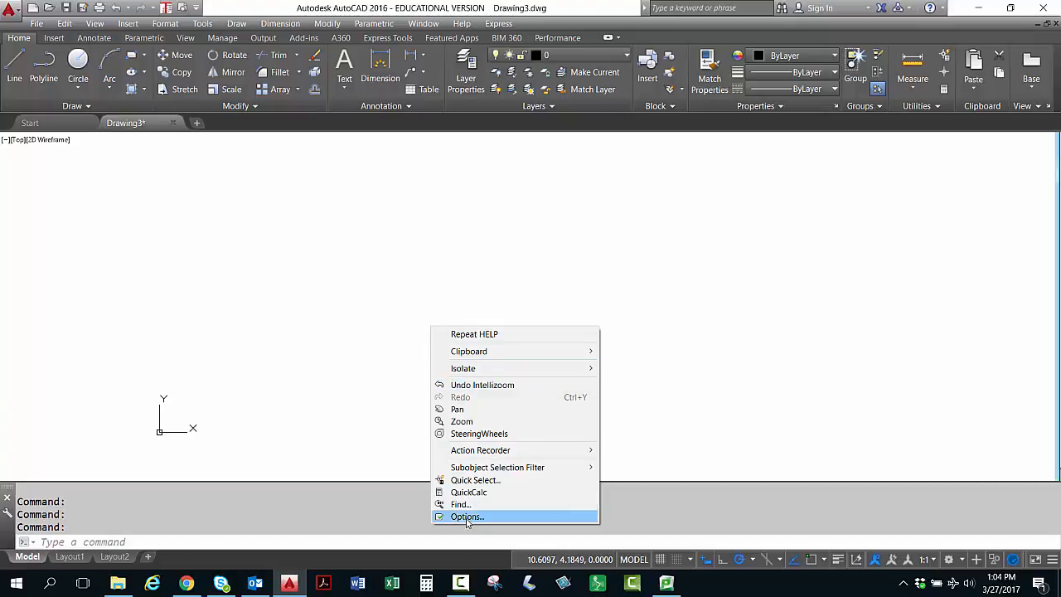
{"action": "left_click", "coordinate": [466, 517]}
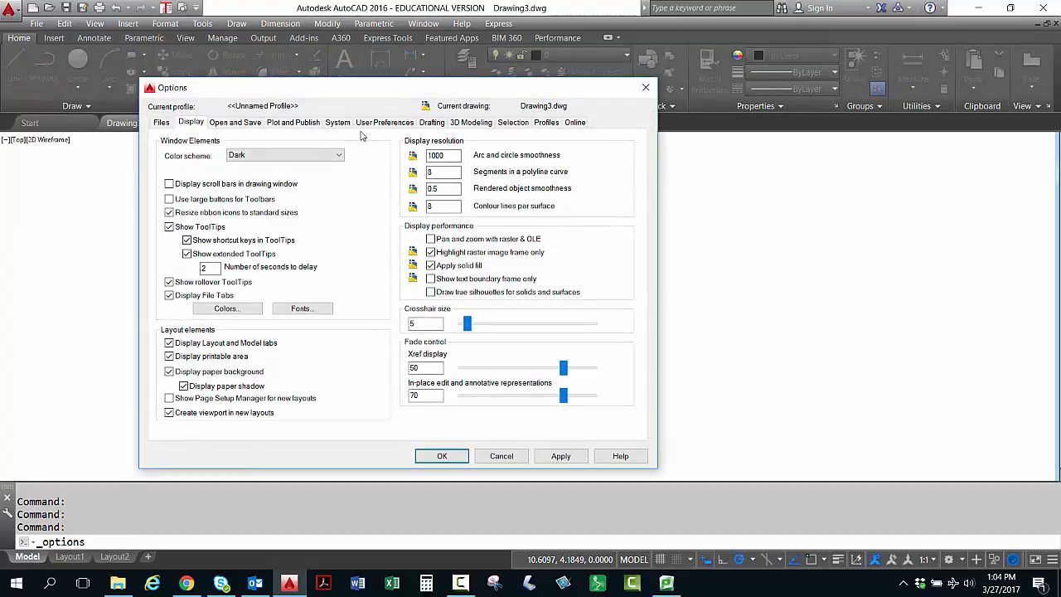
{"action": "left_click", "coordinate": [290, 123]}
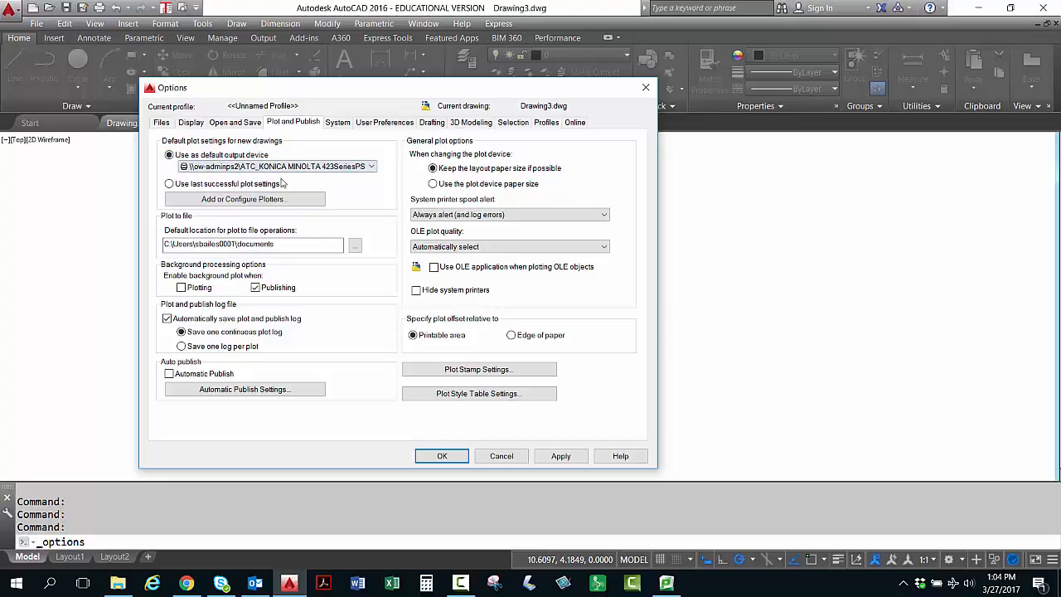
- Look through the printers and plotters available as the default output device for new drawings
{"action": "left_click", "coordinate": [372, 167]}
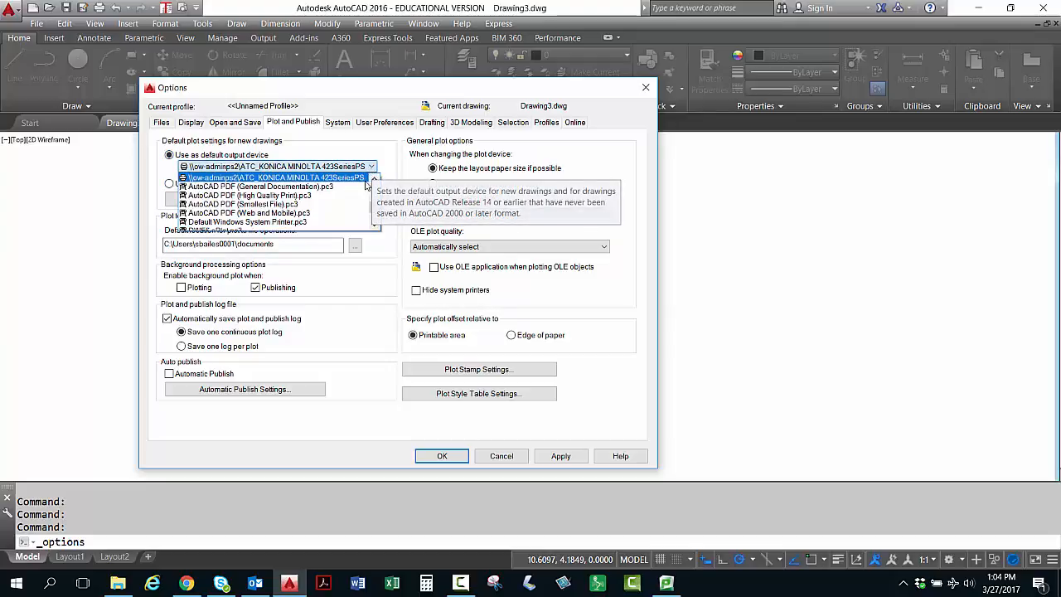
{"action": "left_click", "coordinate": [375, 225]}
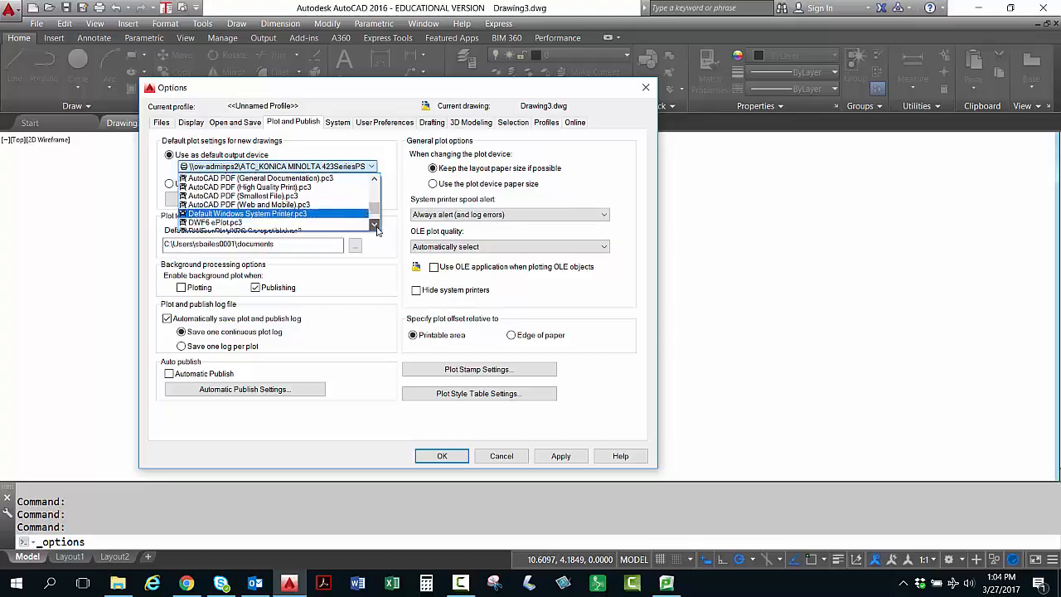
{"action": "left_click", "coordinate": [375, 225]}
{"action": "left_click", "coordinate": [375, 224]}
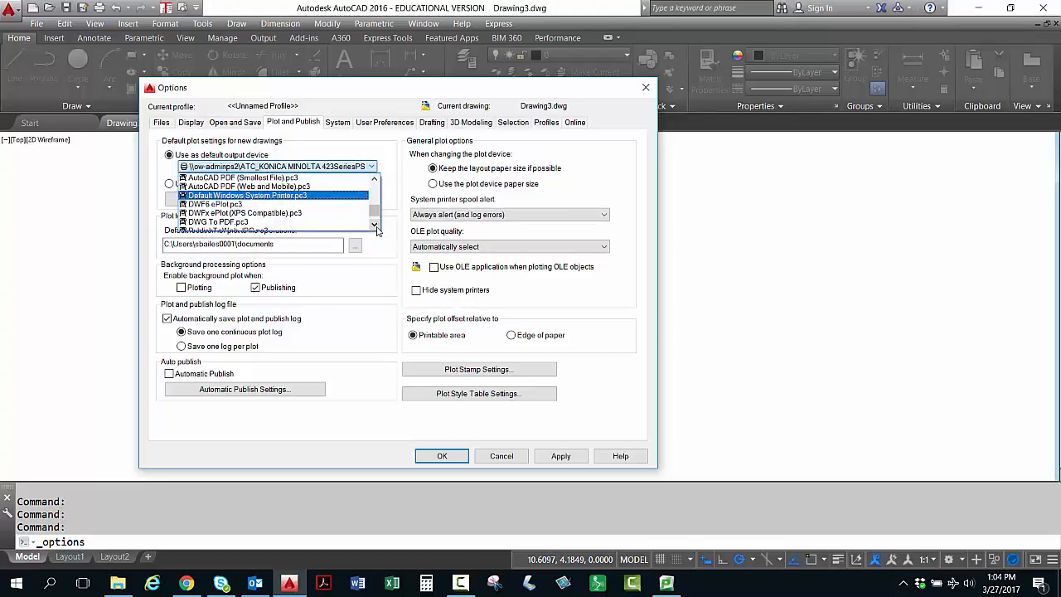
{"action": "left_click", "coordinate": [374, 224]}
{"action": "left_click", "coordinate": [374, 225]}
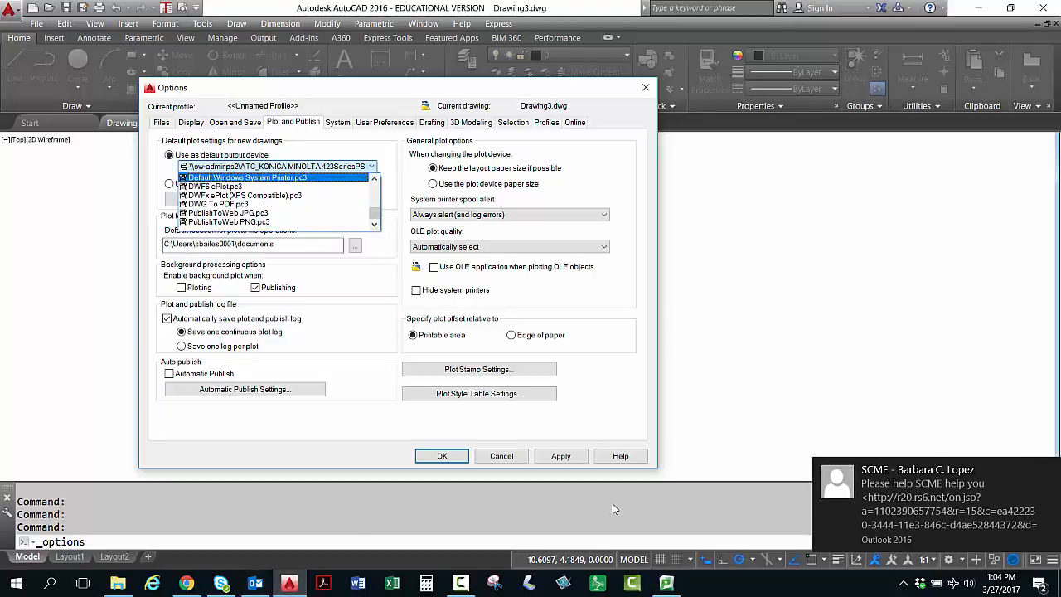
{"action": "left_click", "coordinate": [686, 517]}
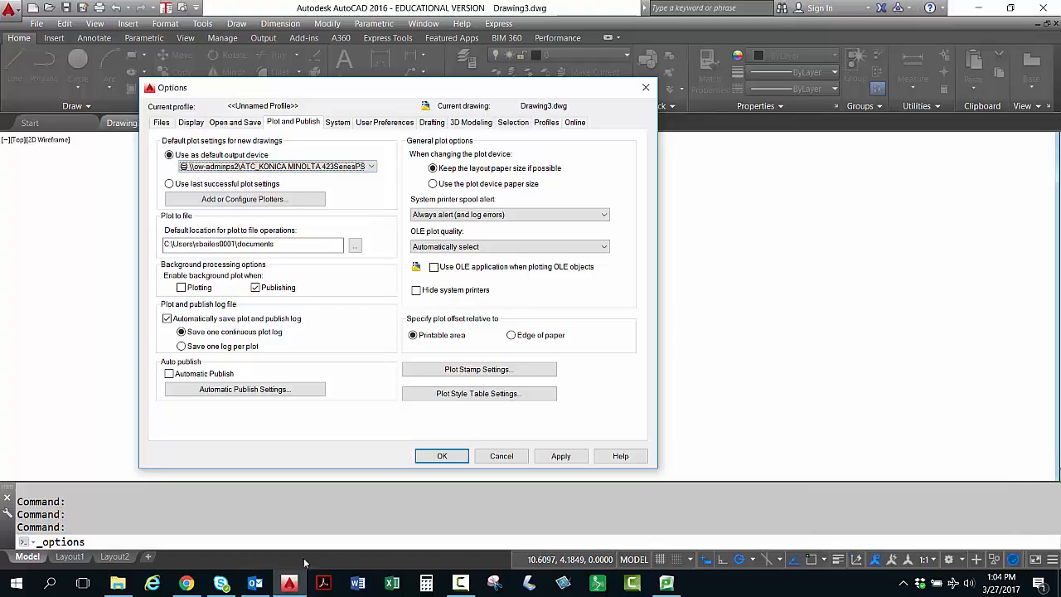
- Close the Outlook and Skype for Business windows and dismiss the Skype notification
{"action": "right_click", "coordinate": [255, 582]}
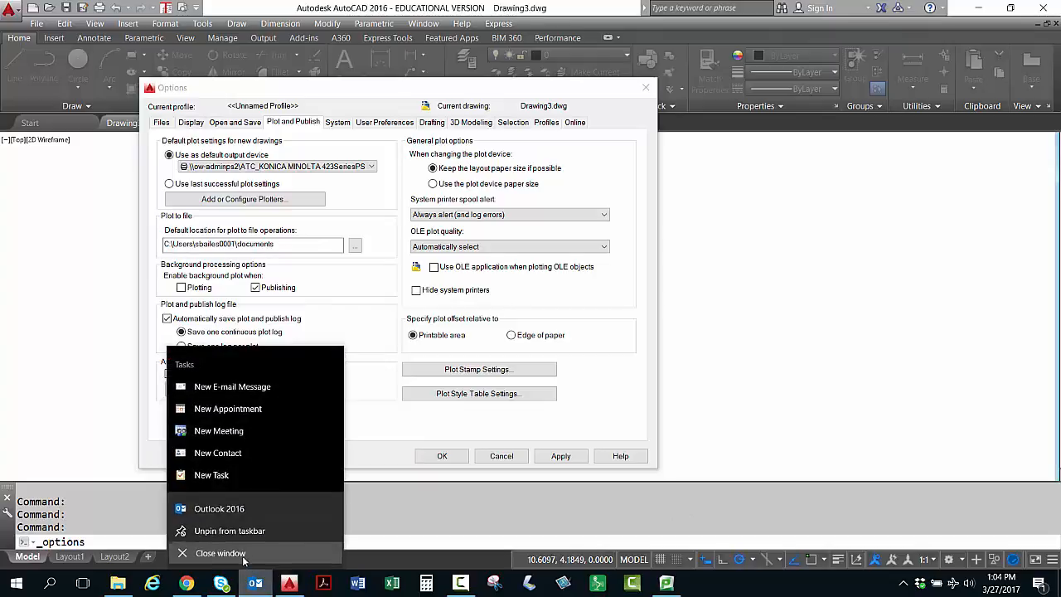
{"action": "left_click", "coordinate": [220, 553]}
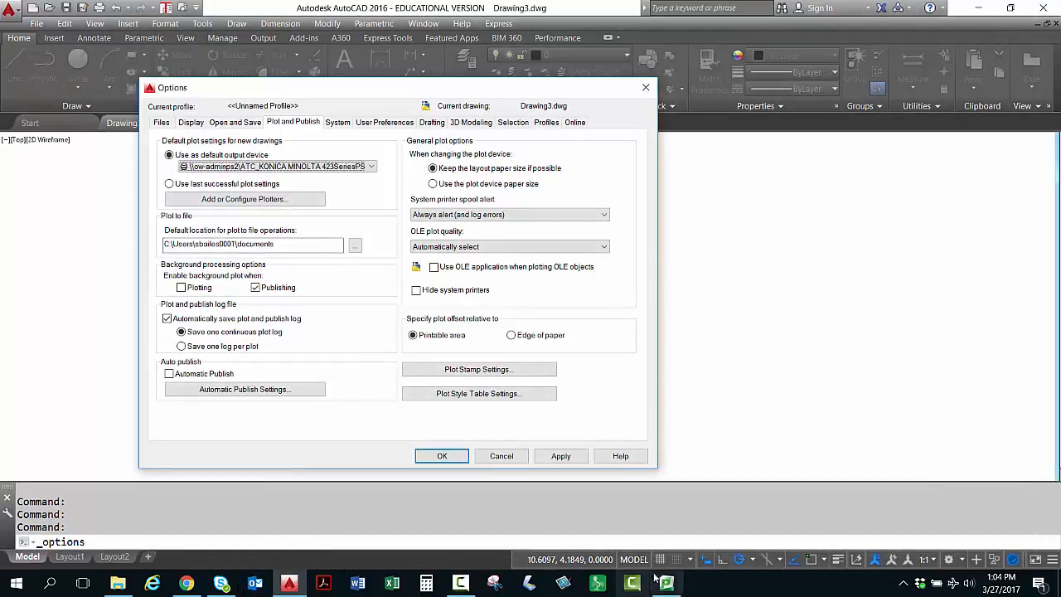
{"action": "right_click", "coordinate": [221, 583]}
{"action": "left_click", "coordinate": [188, 553]}
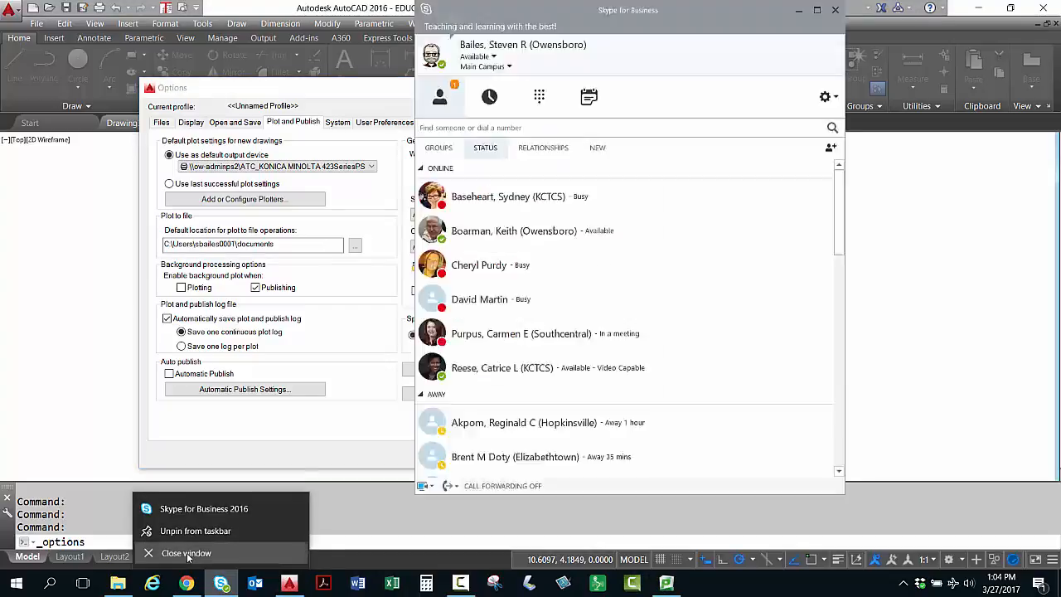
{"action": "left_click", "coordinate": [188, 553]}
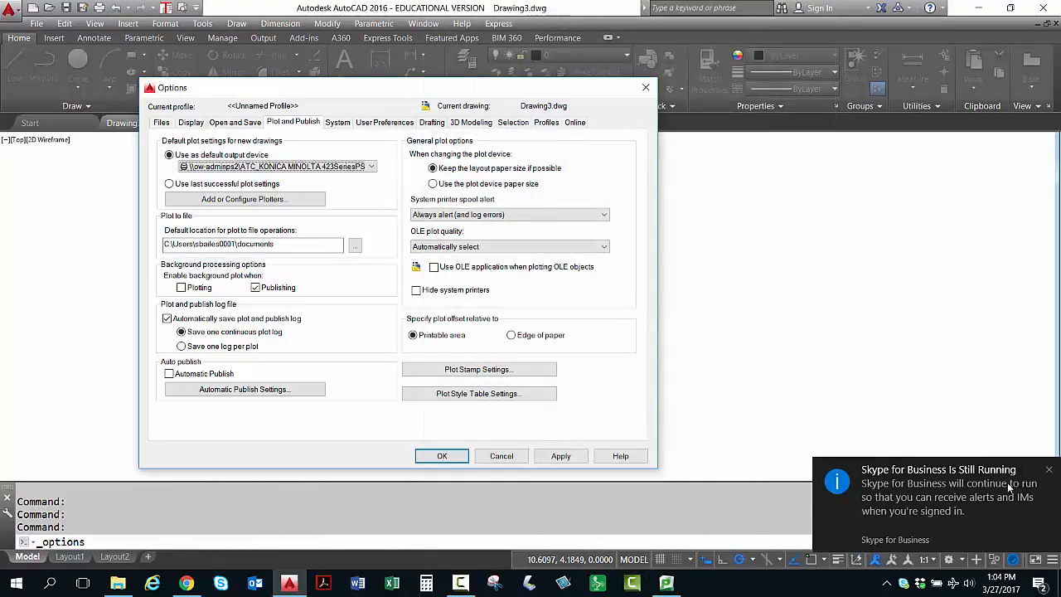
{"action": "left_click", "coordinate": [1048, 470]}
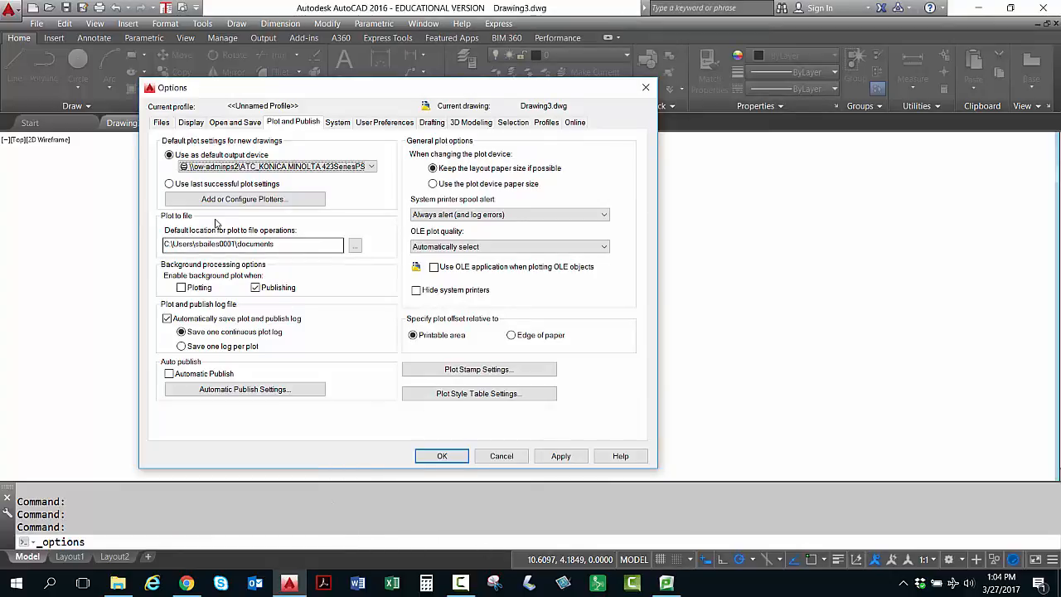
- Set the default output device for new drawings to OFFICE EPSON XP-400 Series
{"action": "left_click", "coordinate": [372, 166]}
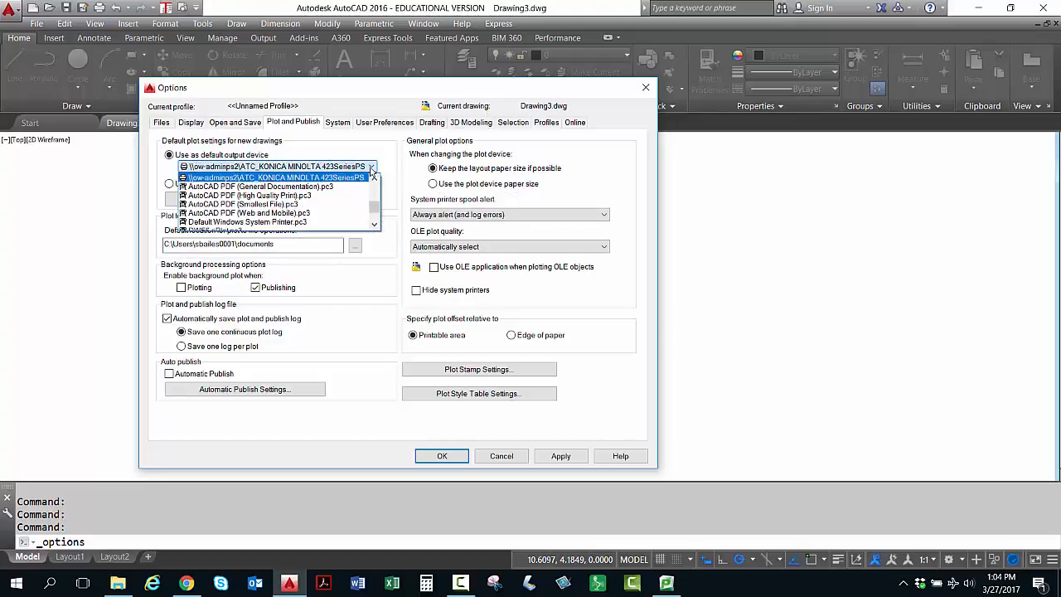
{"action": "left_click", "coordinate": [374, 181]}
{"action": "left_click", "coordinate": [373, 180]}
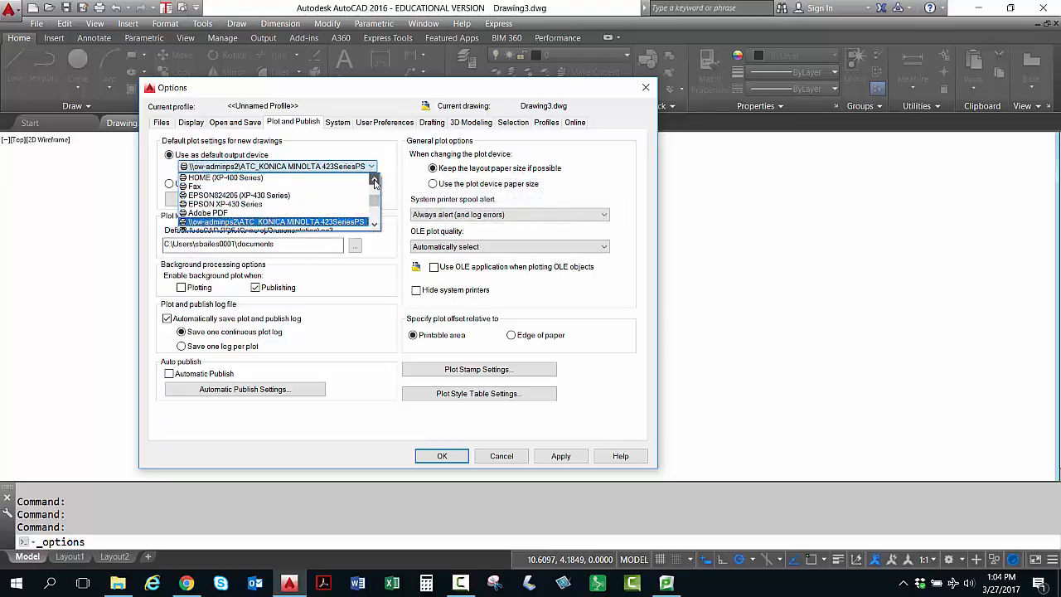
{"action": "left_click", "coordinate": [373, 181]}
{"action": "left_click", "coordinate": [374, 180]}
{"action": "left_click", "coordinate": [373, 181]}
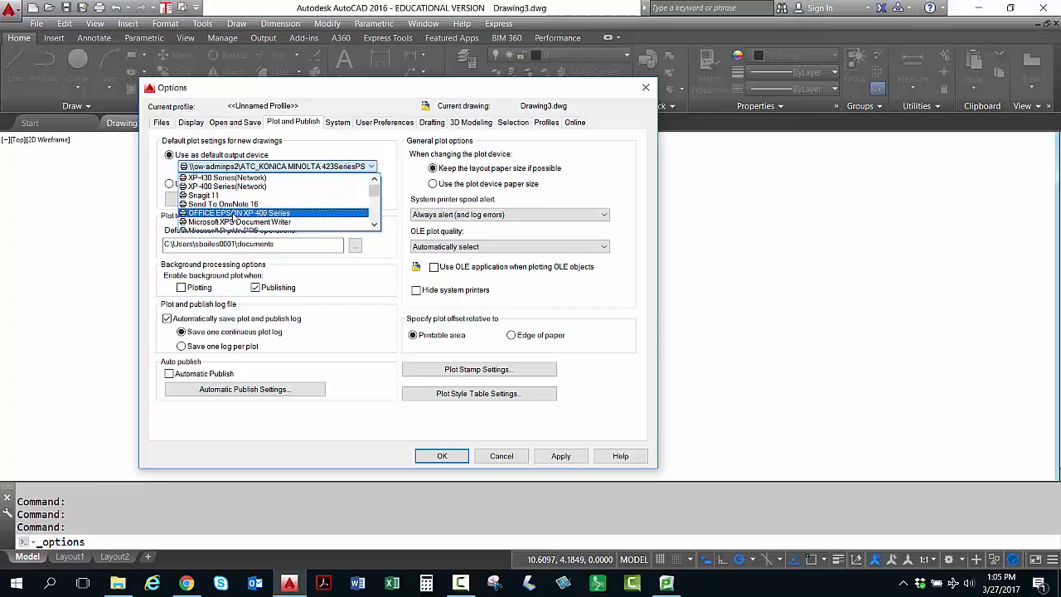
{"action": "left_click", "coordinate": [234, 213]}
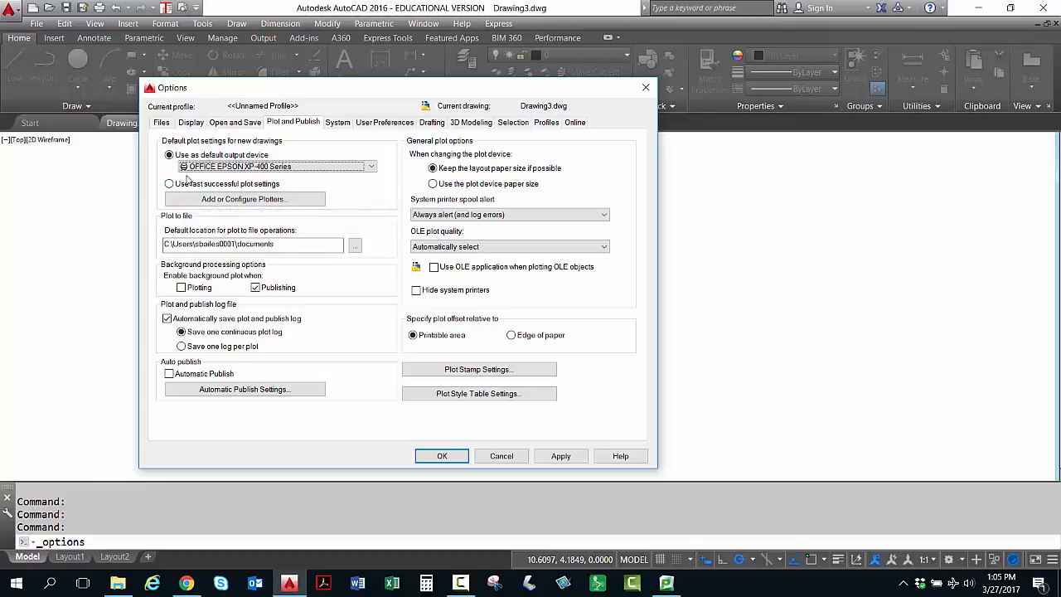
- Make new drawings use named plot styles, with acad.stb as the default table and Normal for layer 0, and accept the options
{"action": "left_click", "coordinate": [476, 394]}
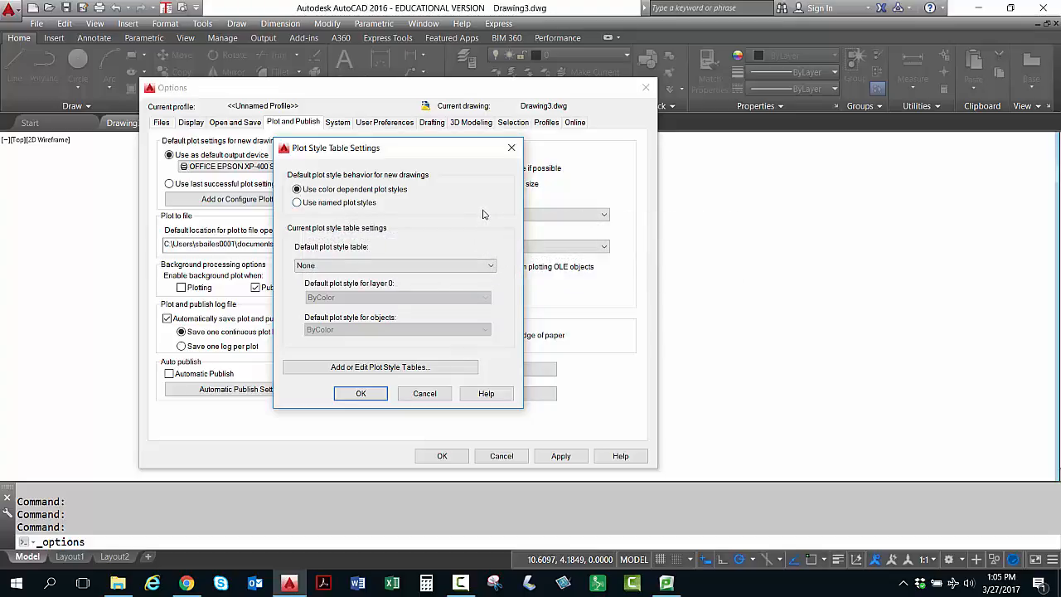
{"action": "left_click", "coordinate": [297, 203]}
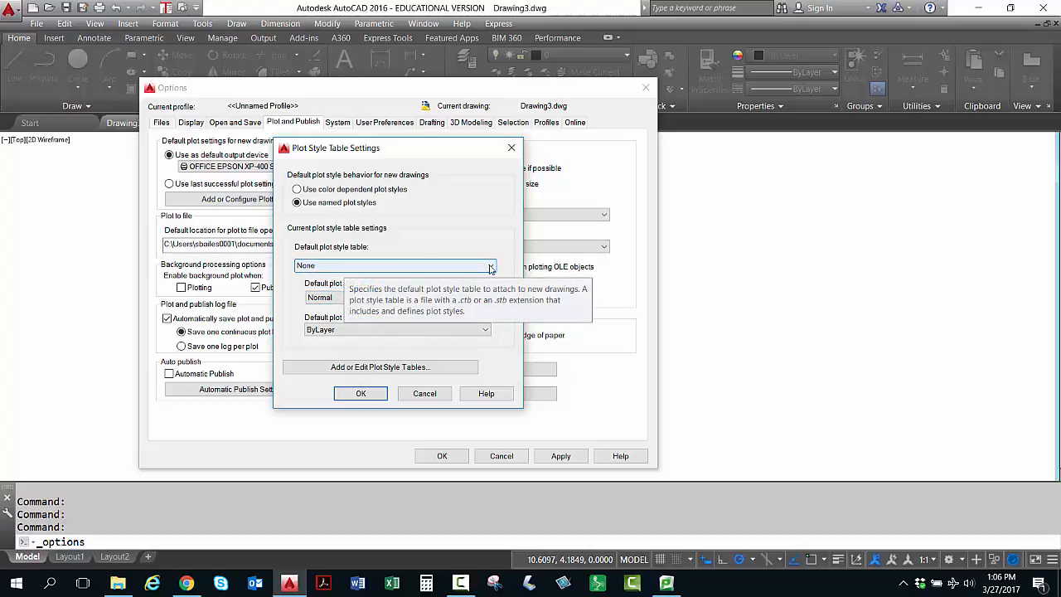
{"action": "left_click", "coordinate": [490, 268]}
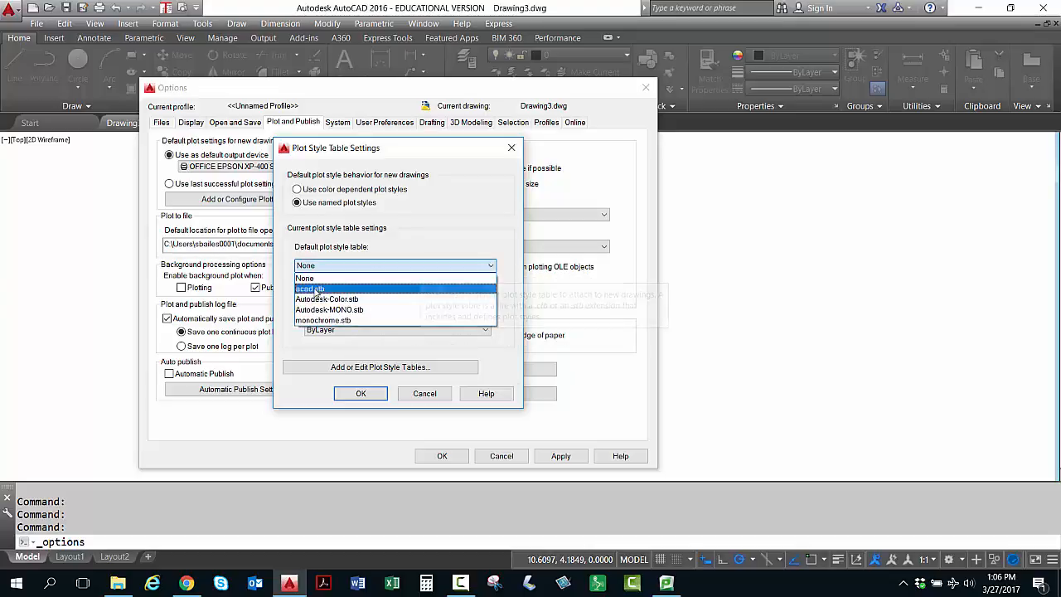
{"action": "left_click", "coordinate": [318, 290]}
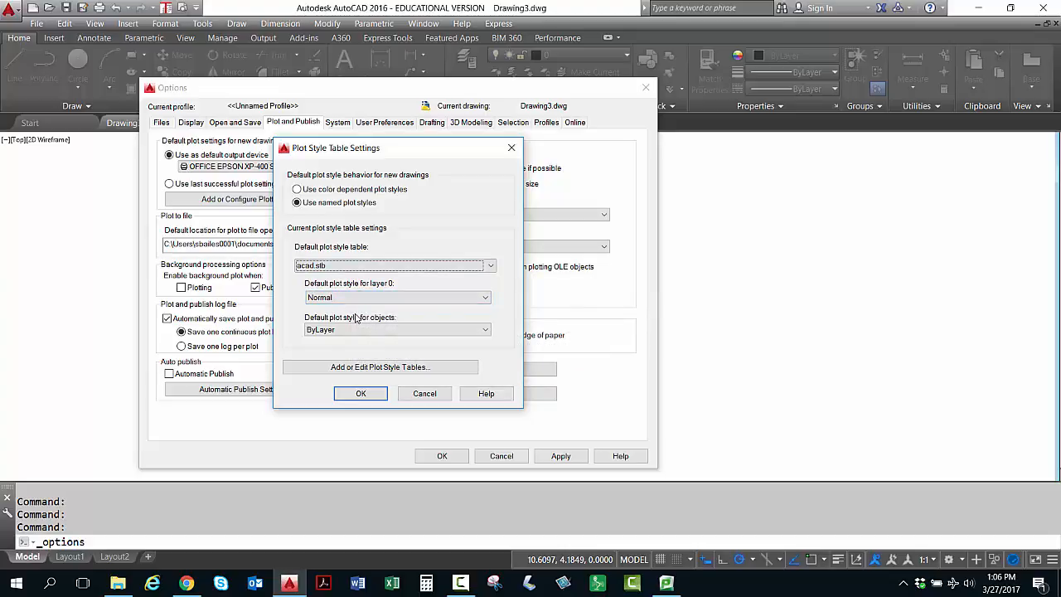
{"action": "left_click", "coordinate": [485, 298]}
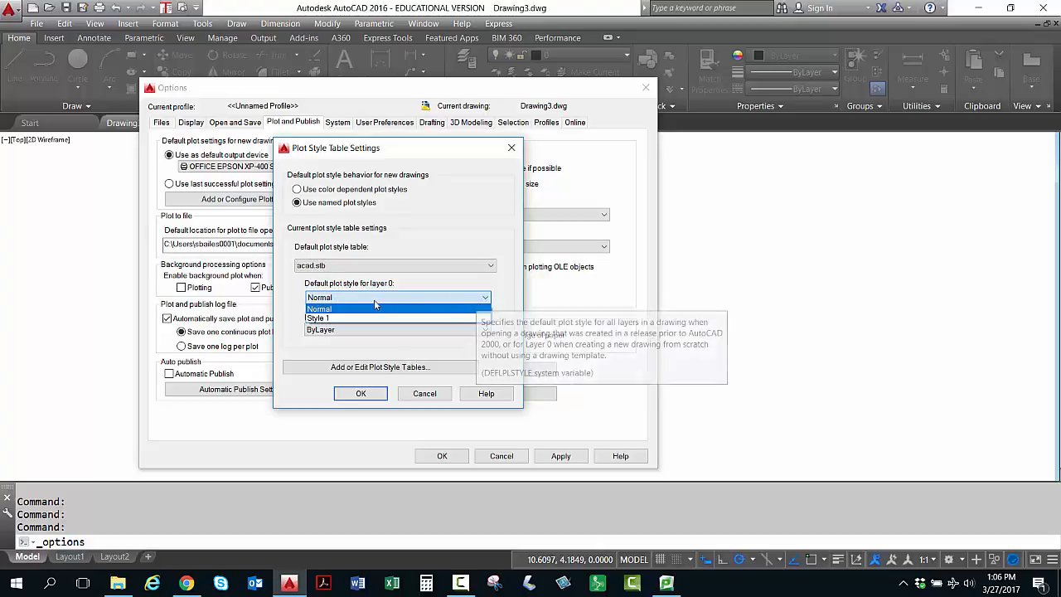
{"action": "left_click", "coordinate": [332, 309]}
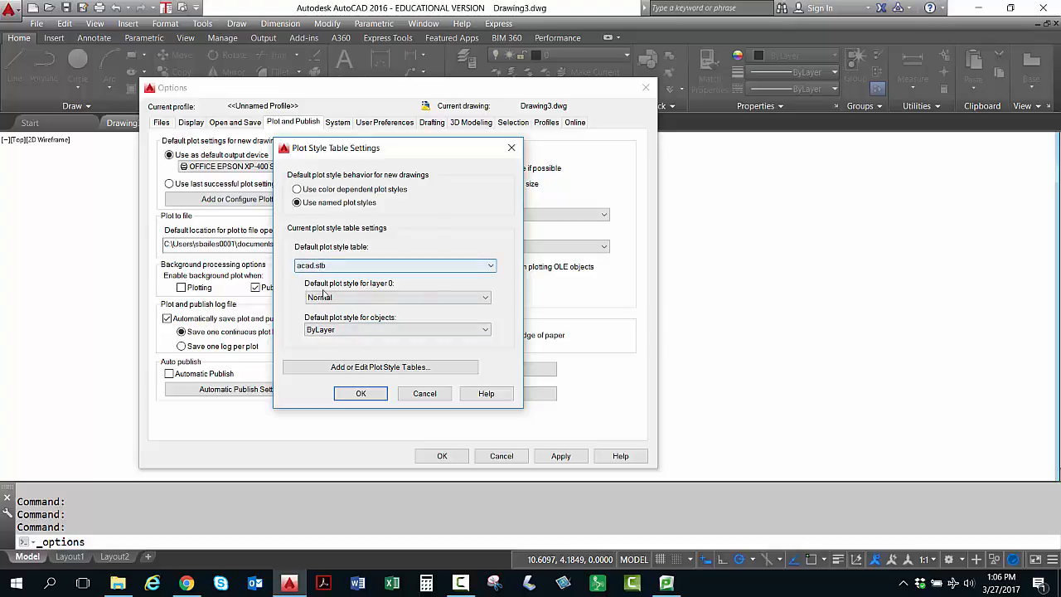
{"action": "left_click", "coordinate": [352, 397]}
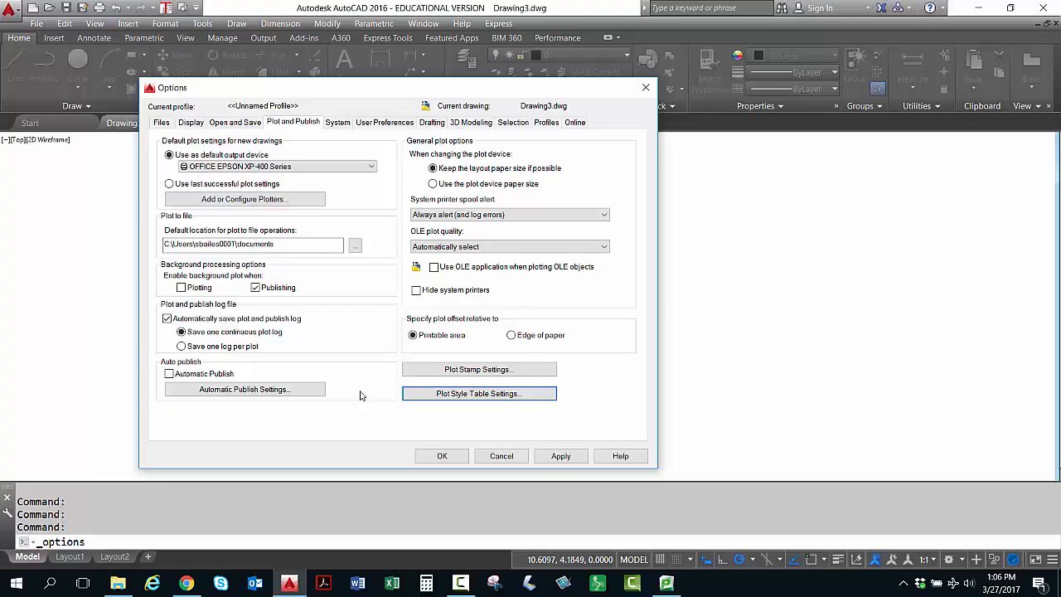
{"action": "left_click", "coordinate": [442, 457]}
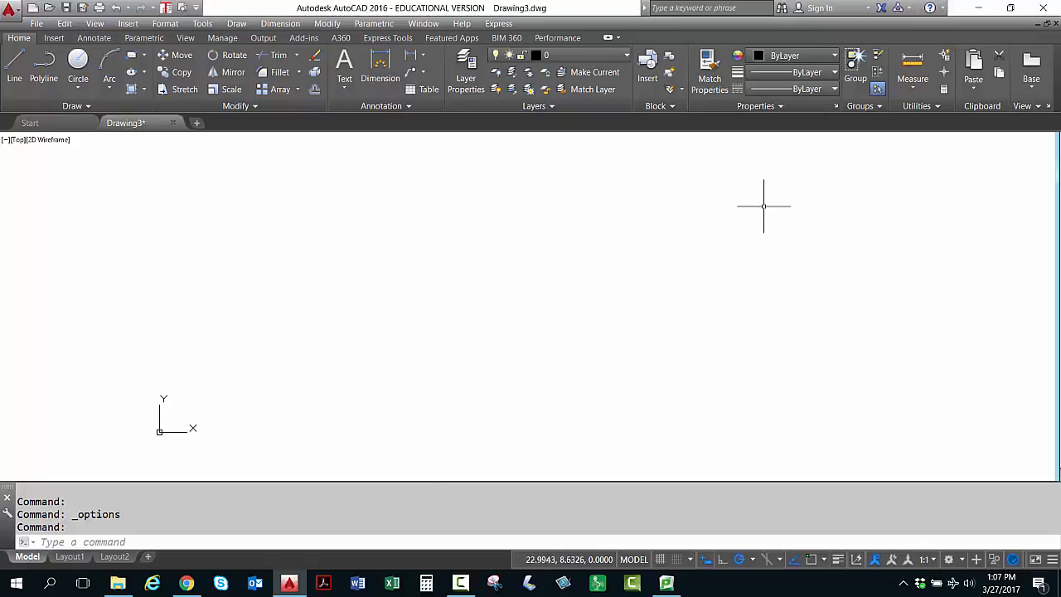
- Close the current drawing without saving its changes
{"action": "left_click", "coordinate": [766, 108]}
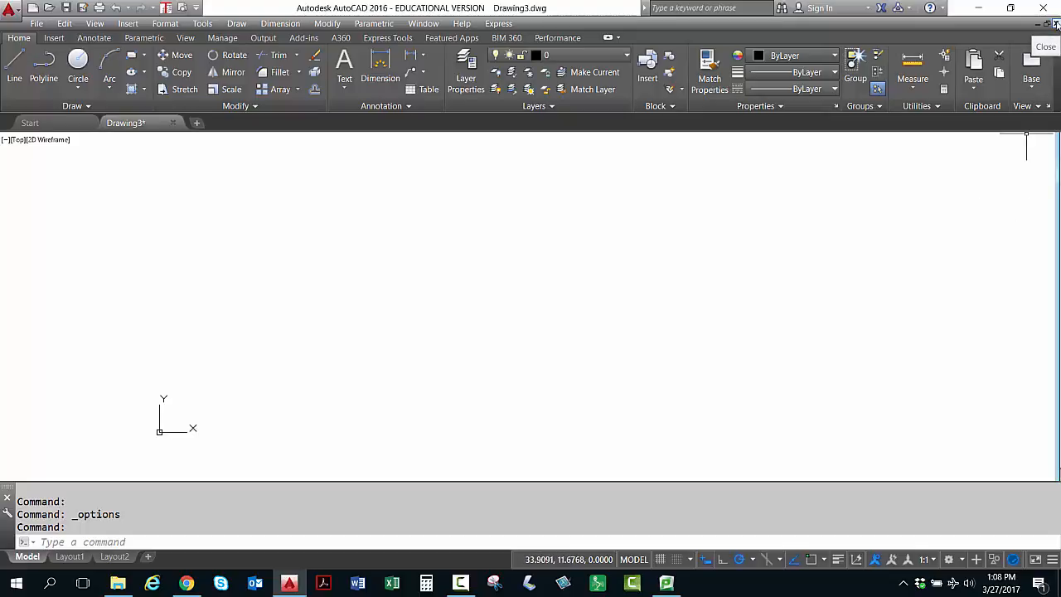
{"action": "left_click", "coordinate": [1054, 24]}
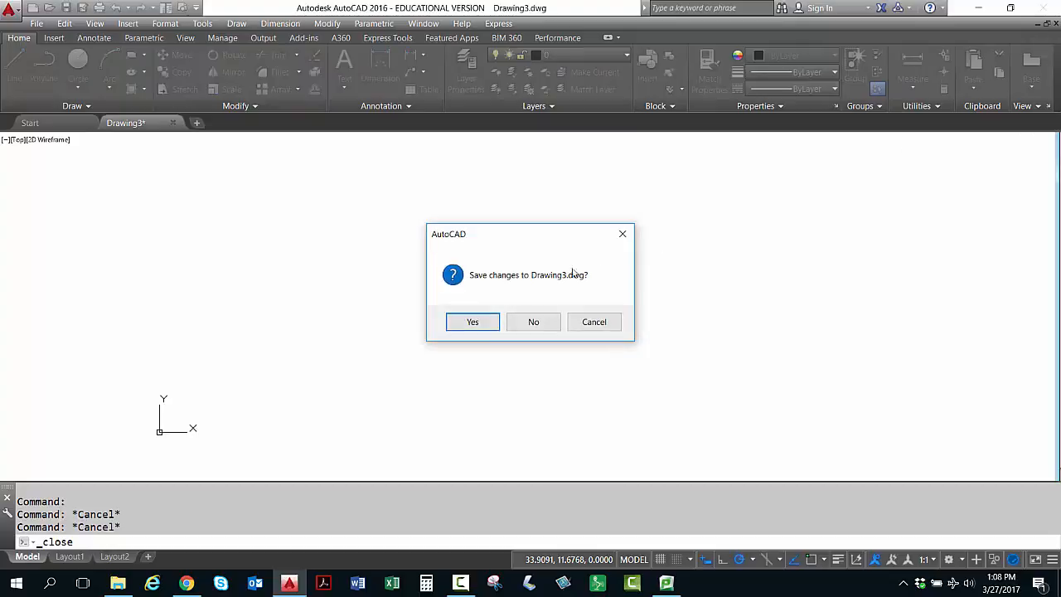
{"action": "left_click", "coordinate": [533, 322]}
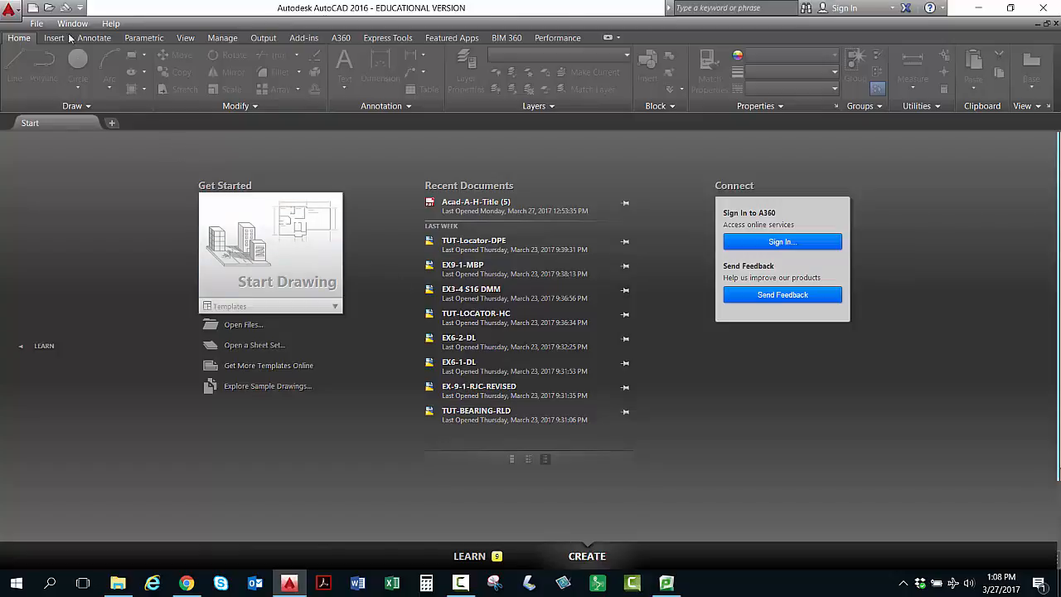
- Start another blank drawing from scratch with imperial settings so the new plot style defaults apply
{"action": "left_click", "coordinate": [33, 8]}
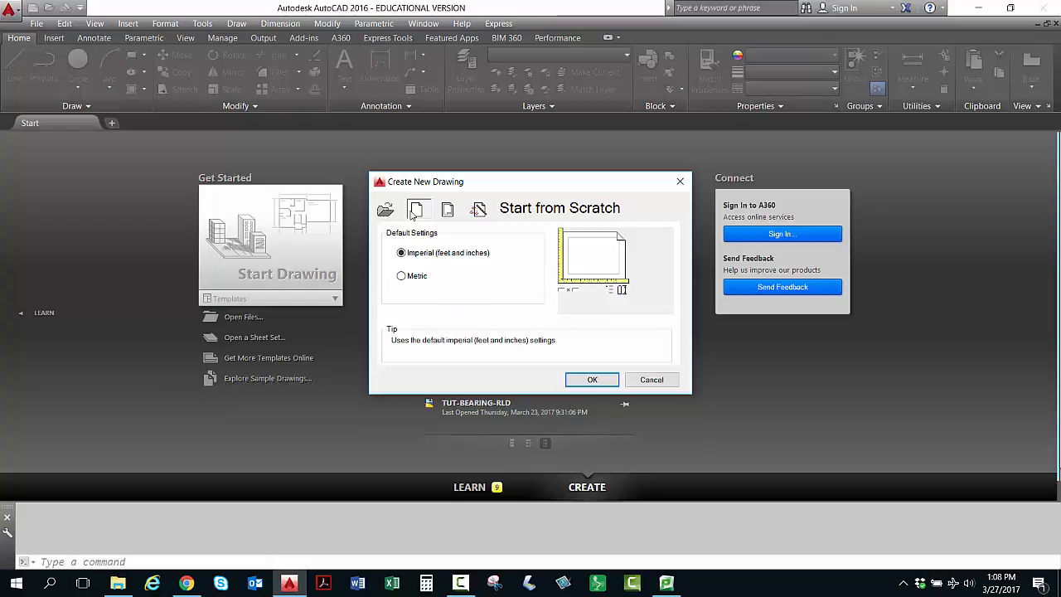
{"action": "left_click", "coordinate": [592, 380]}
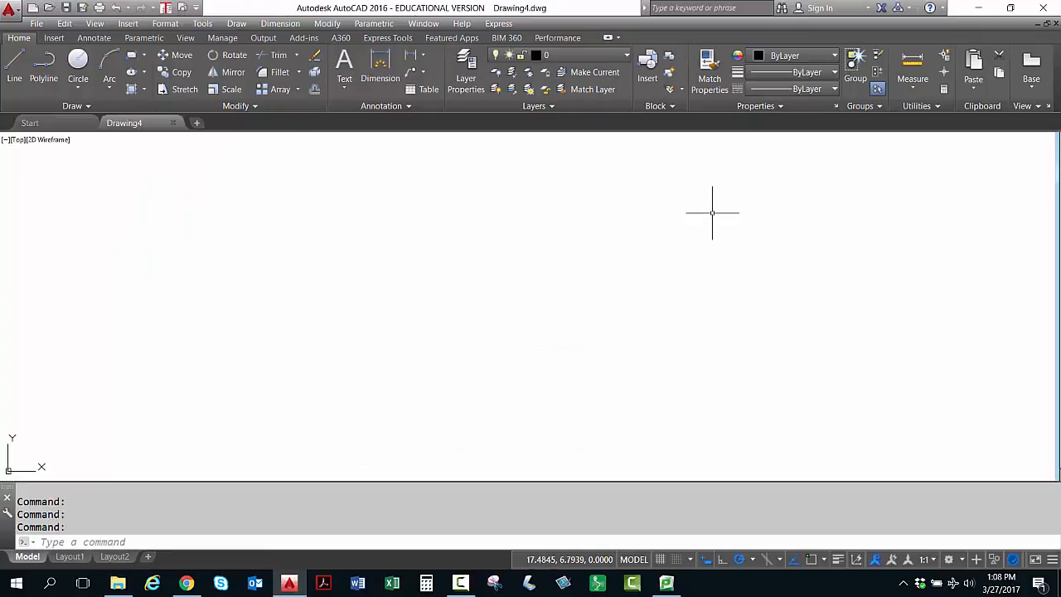
{"action": "left_click", "coordinate": [772, 106]}
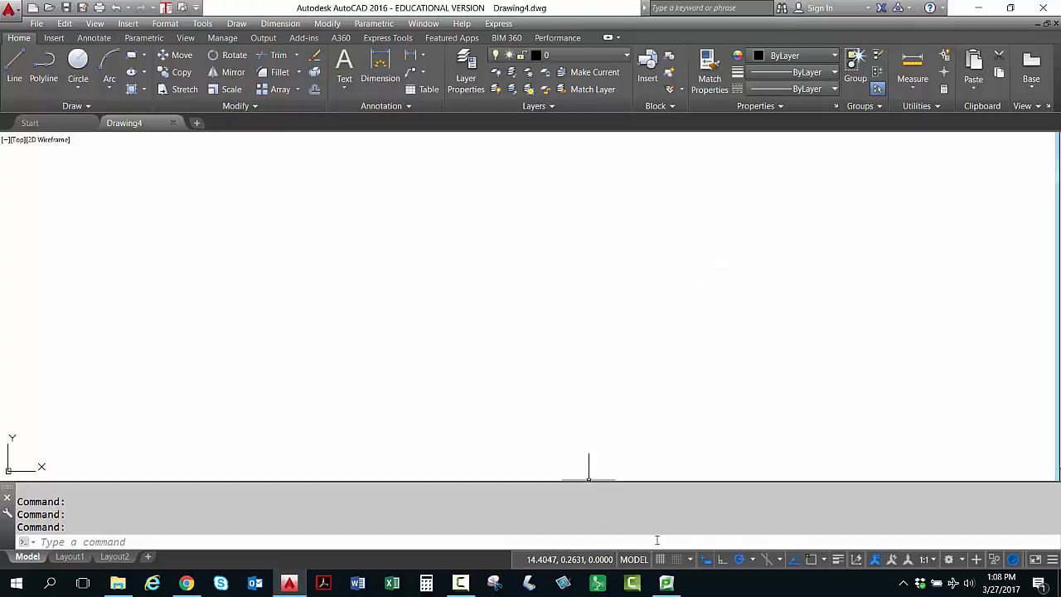
- In the grid's drafting settings, set the grid X spacing to 1 and the grid Y spacing to 1.00001
{"action": "right_click", "coordinate": [659, 563]}
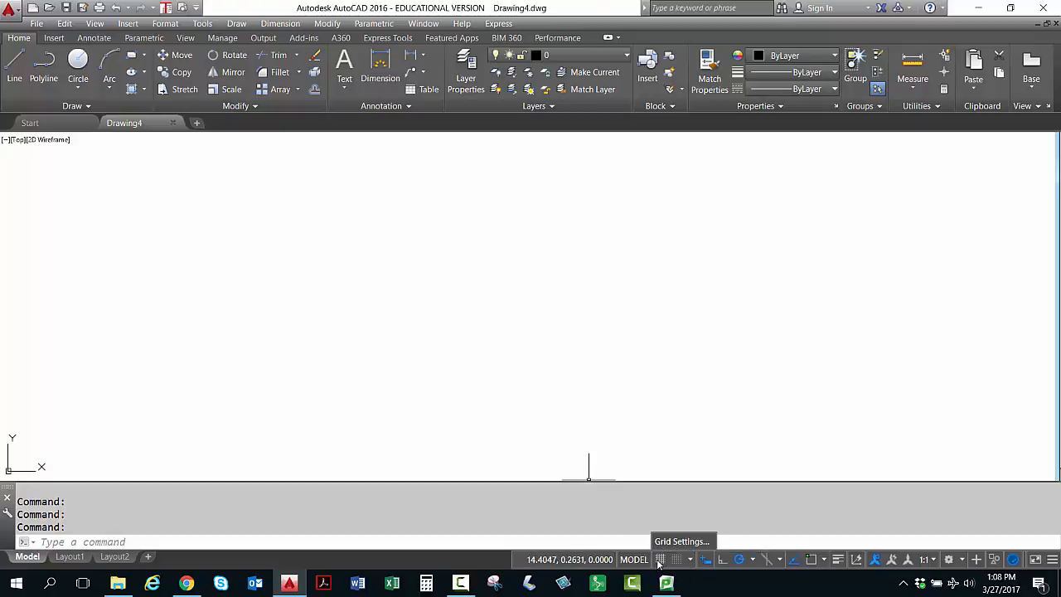
{"action": "left_click", "coordinate": [675, 541]}
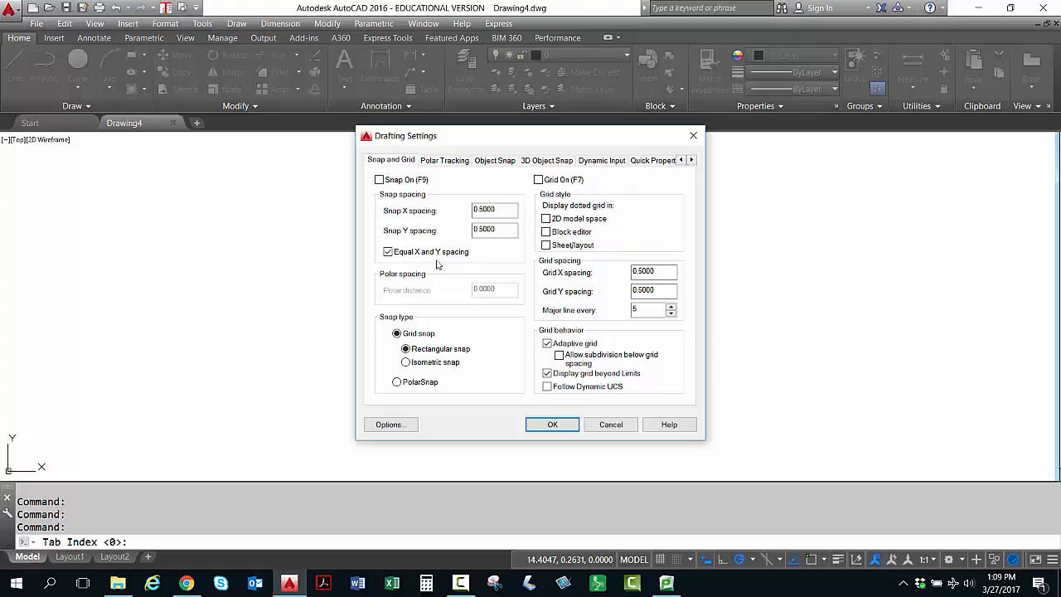
{"action": "double_click", "coordinate": [505, 207]}
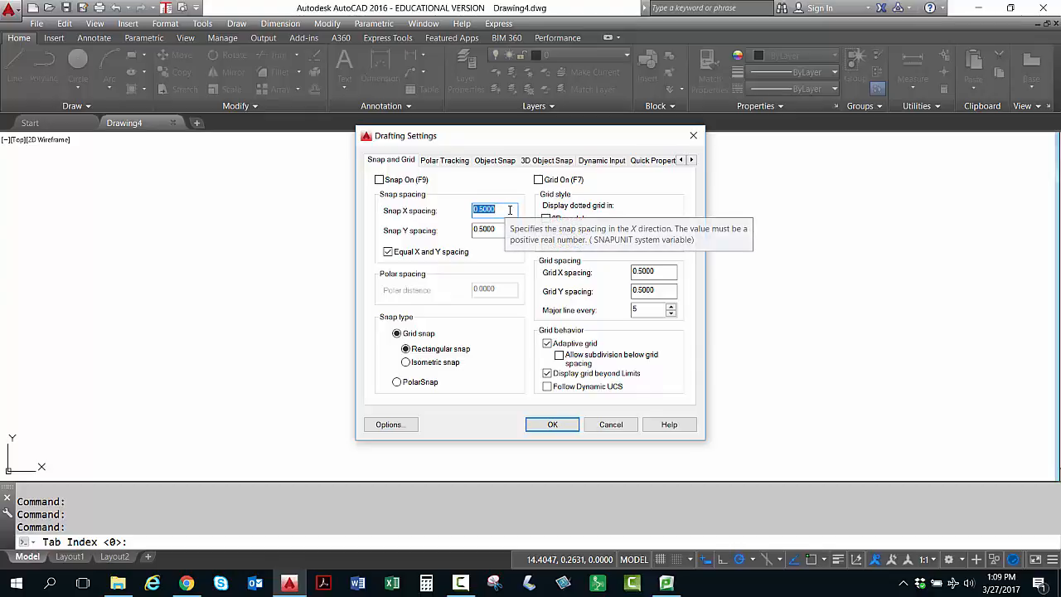
{"action": "double_click", "coordinate": [654, 271]}
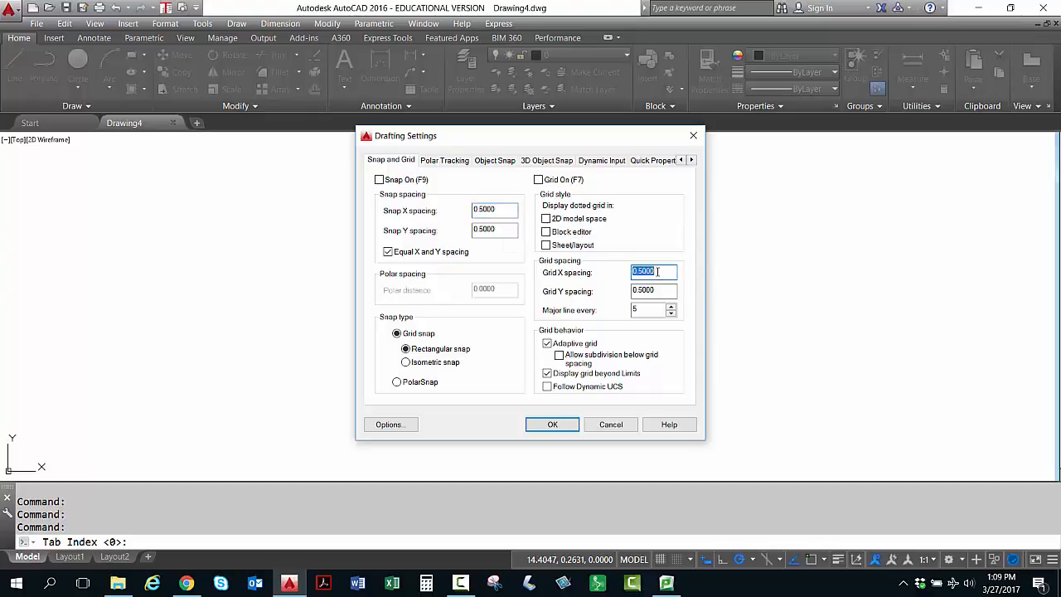
{"action": "type", "text": "1"}
{"action": "key", "text": "Tab"}
{"action": "left_click", "coordinate": [660, 289]}
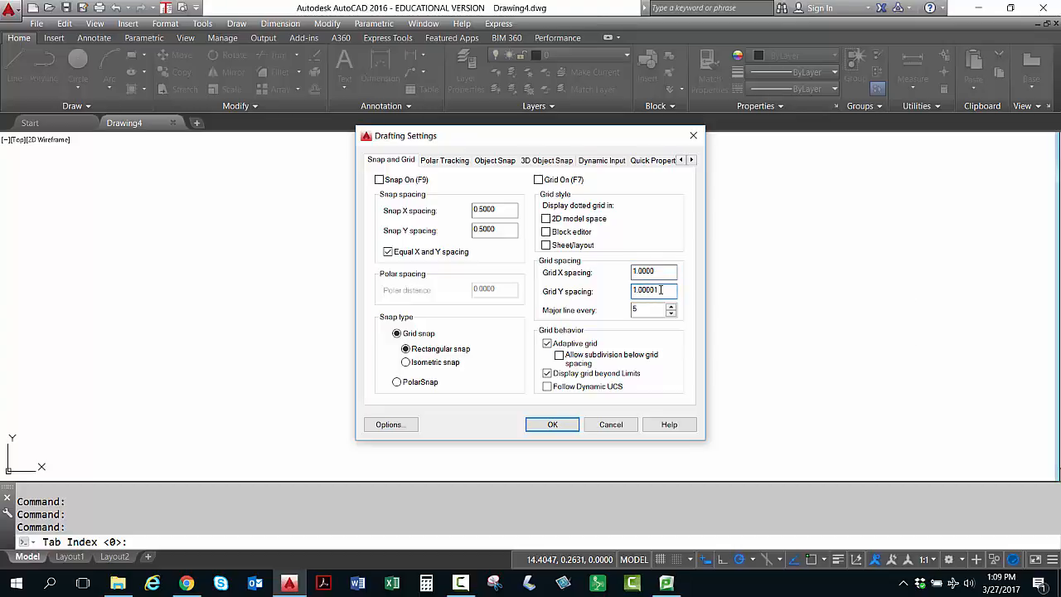
{"action": "left_click", "coordinate": [654, 309]}
{"action": "left_click", "coordinate": [501, 209]}
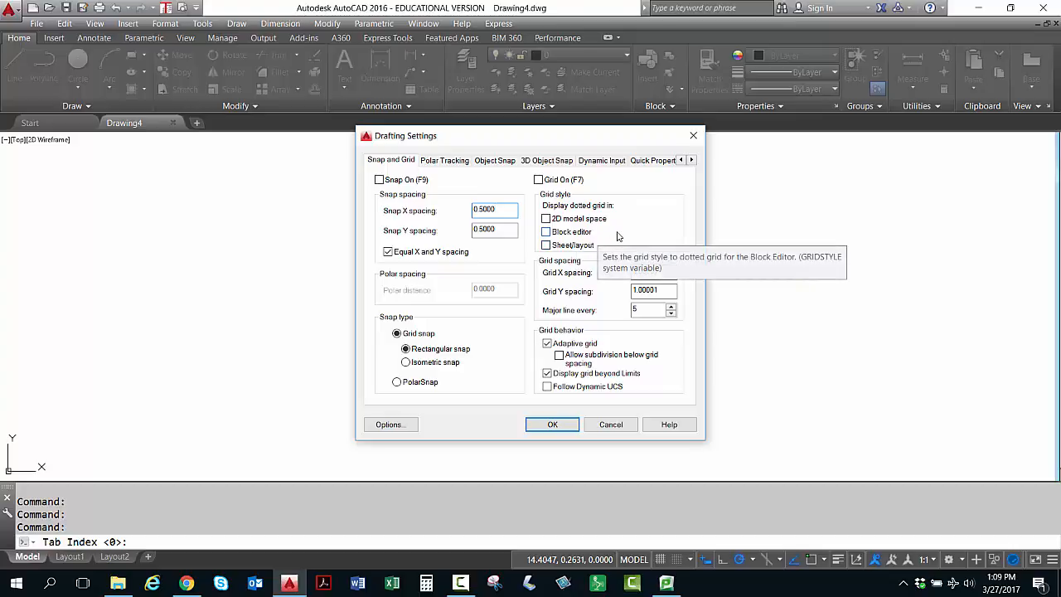
- Turn the grid on, disable displaying it beyond the drawing limits, and apply the drafting settings
{"action": "left_click", "coordinate": [539, 180]}
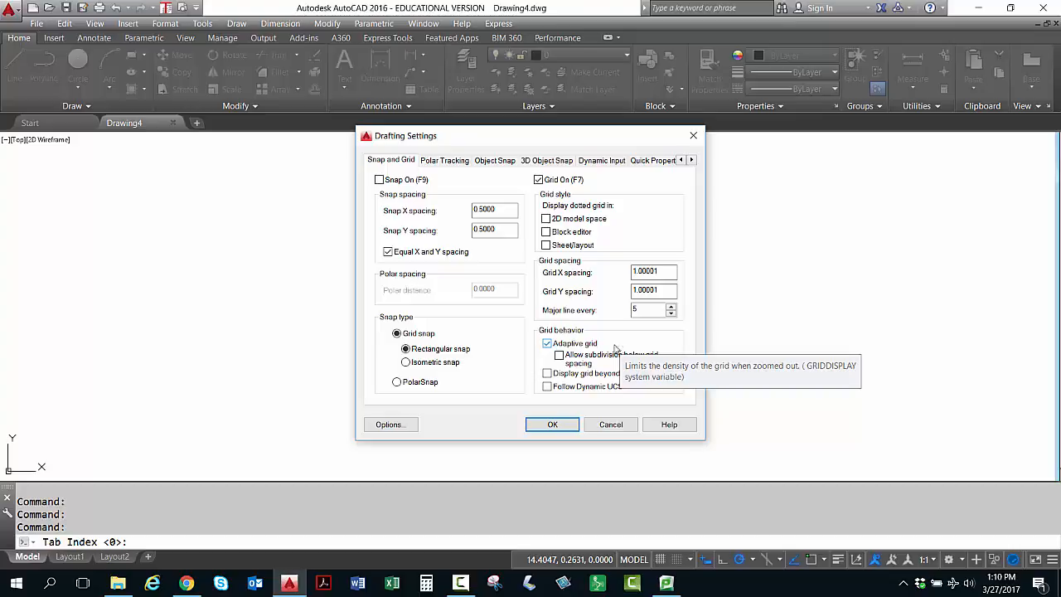
{"action": "left_click", "coordinate": [551, 425]}
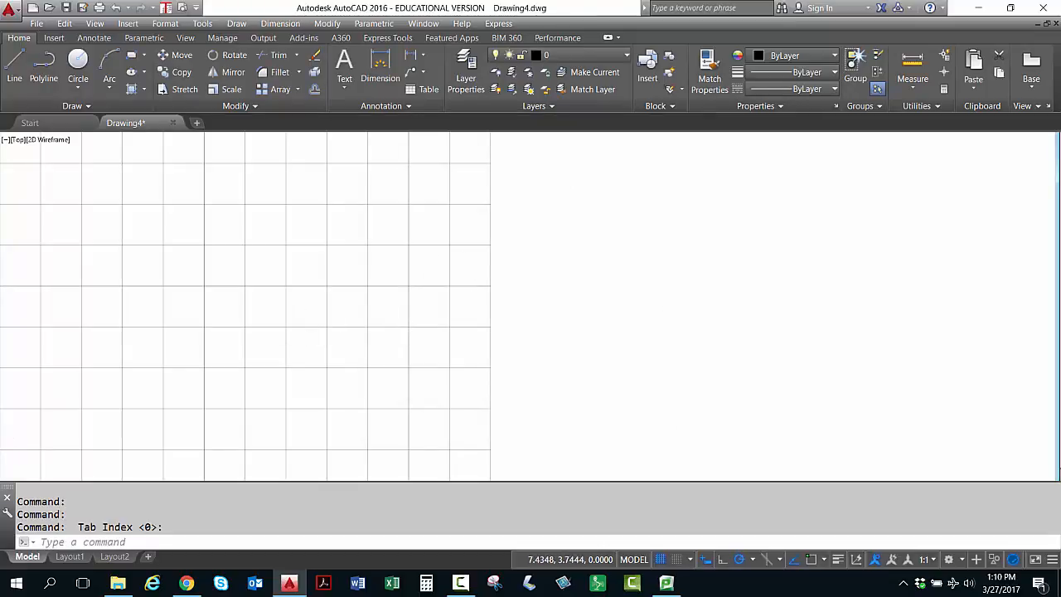
{"action": "scroll", "coordinate": [308, 334], "scroll_direction": "down", "scroll_amount": 2}
{"action": "middle_click_drag", "start_coordinate": [304, 335], "coordinate": [531, 323]}
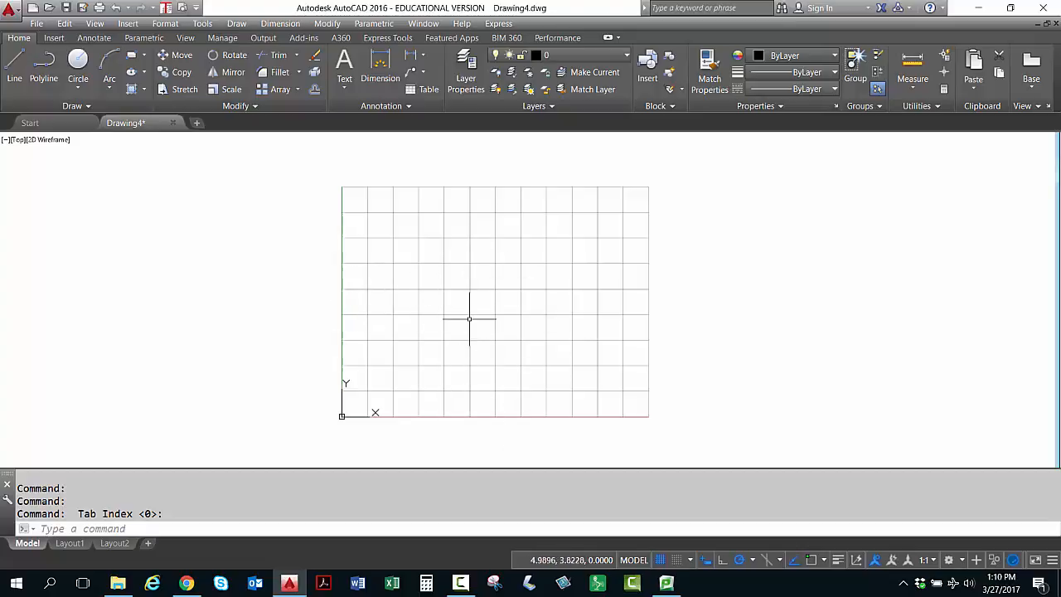
{"action": "scroll", "coordinate": [476, 350], "scroll_direction": "down", "scroll_amount": 1}
{"action": "scroll", "coordinate": [476, 350], "scroll_direction": "up", "scroll_amount": 2}
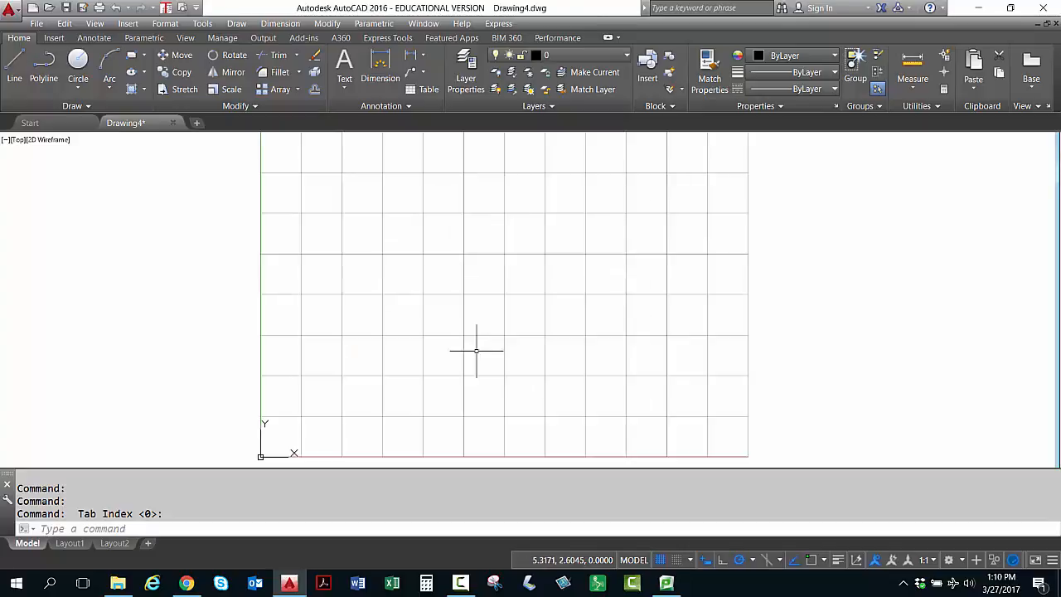
{"action": "scroll", "coordinate": [476, 351], "scroll_direction": "down", "scroll_amount": 1}
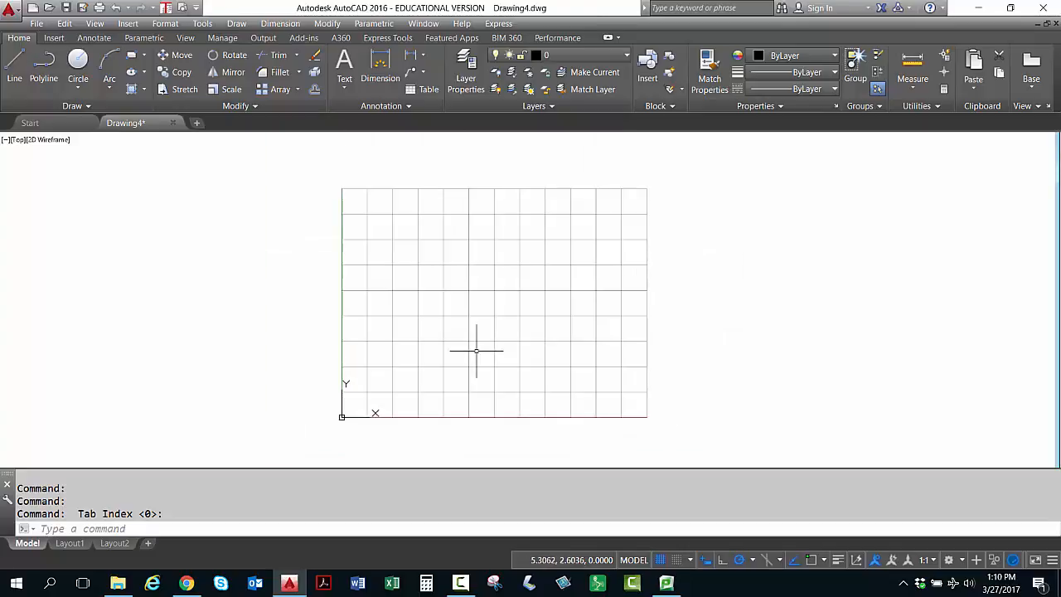
- Change the grid settings so a major line is drawn every 4 grid lines, and check the grid in model space
{"action": "right_click", "coordinate": [660, 561]}
{"action": "left_click", "coordinate": [671, 544]}
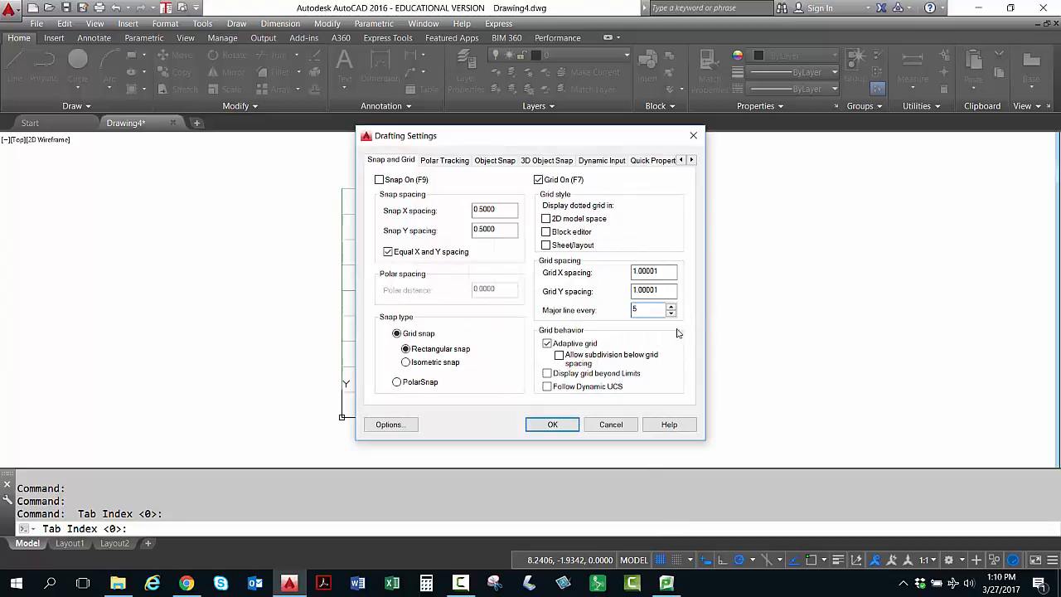
{"action": "left_click", "coordinate": [552, 424]}
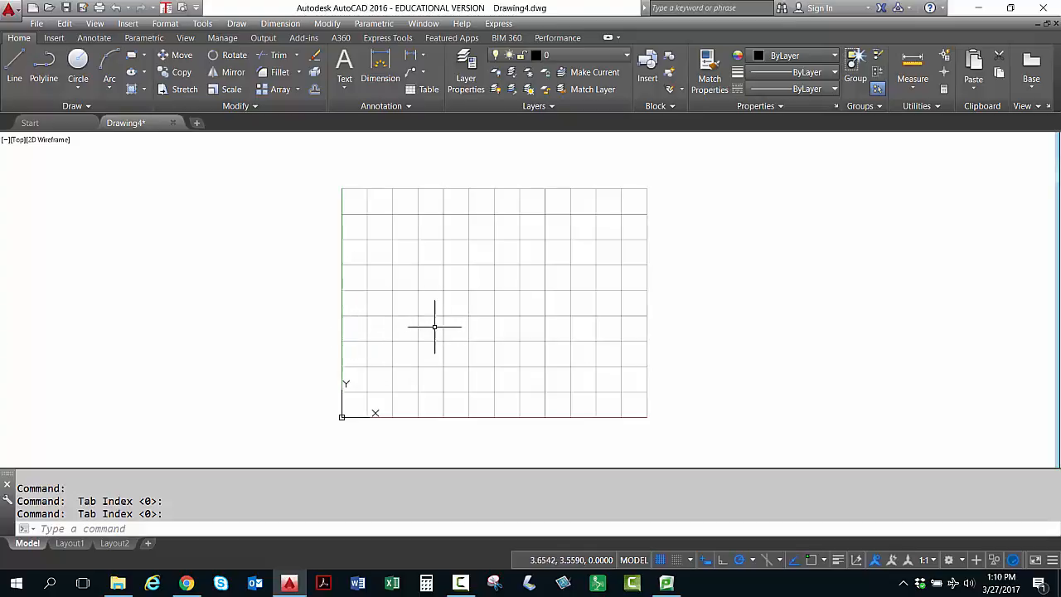
{"action": "scroll", "coordinate": [372, 326], "scroll_direction": "up", "scroll_amount": 4}
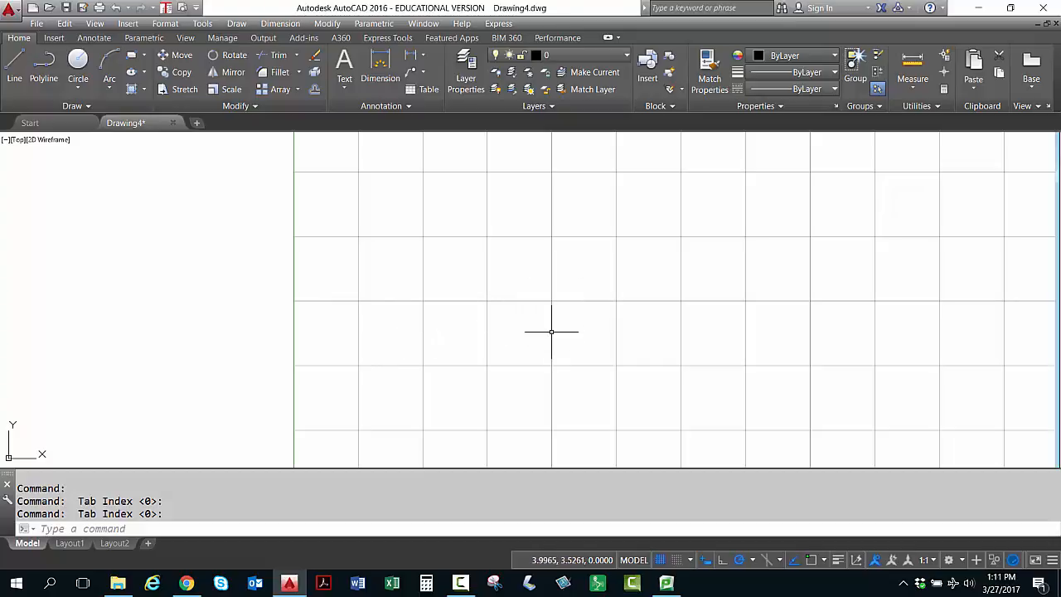
{"action": "scroll", "coordinate": [551, 326], "scroll_direction": "down", "scroll_amount": 3}
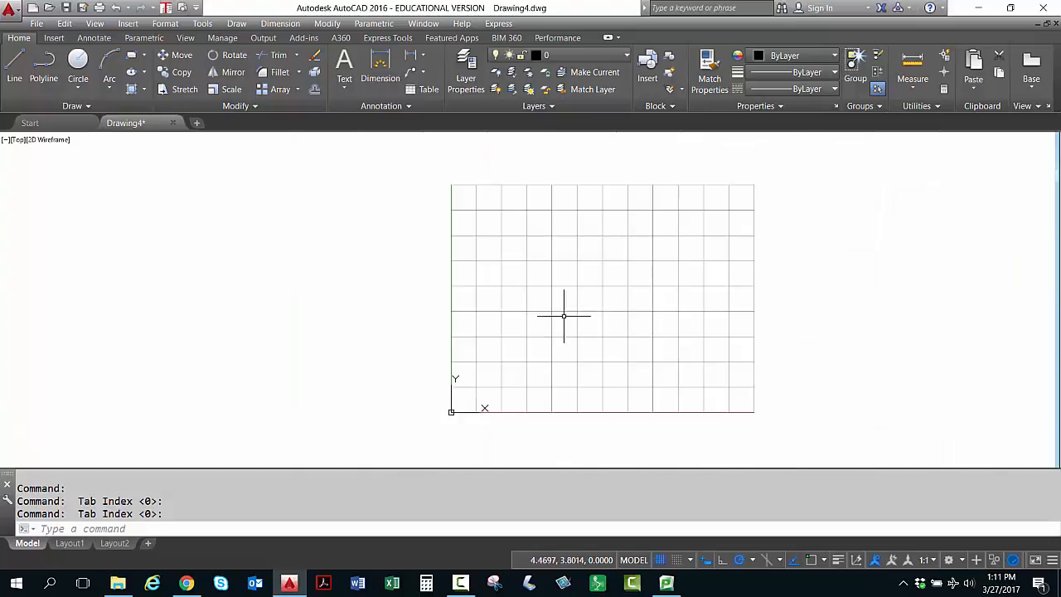
{"action": "middle_click_drag", "start_coordinate": [640, 315], "coordinate": [547, 319]}
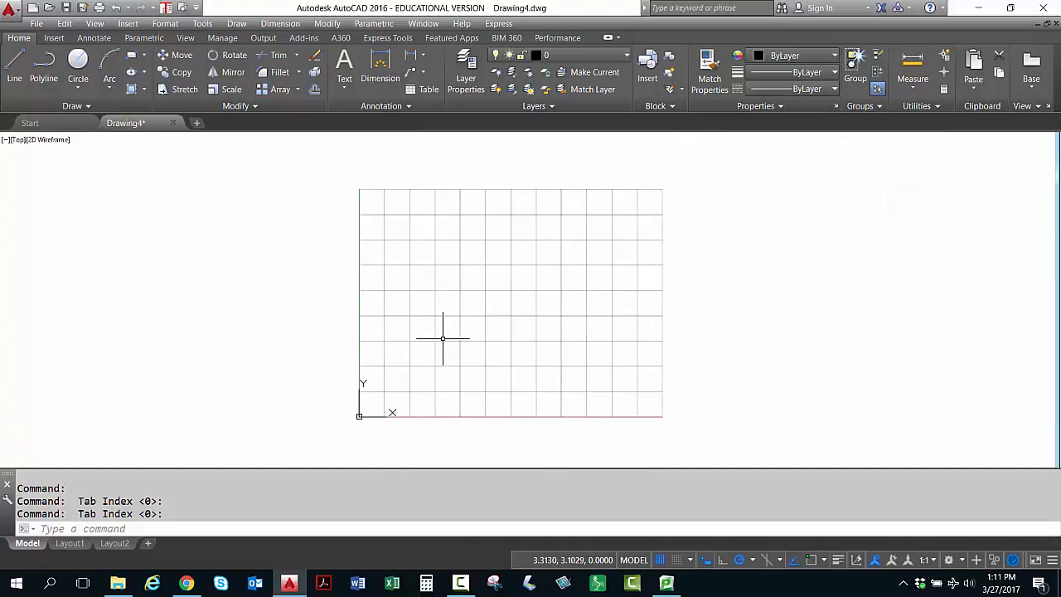